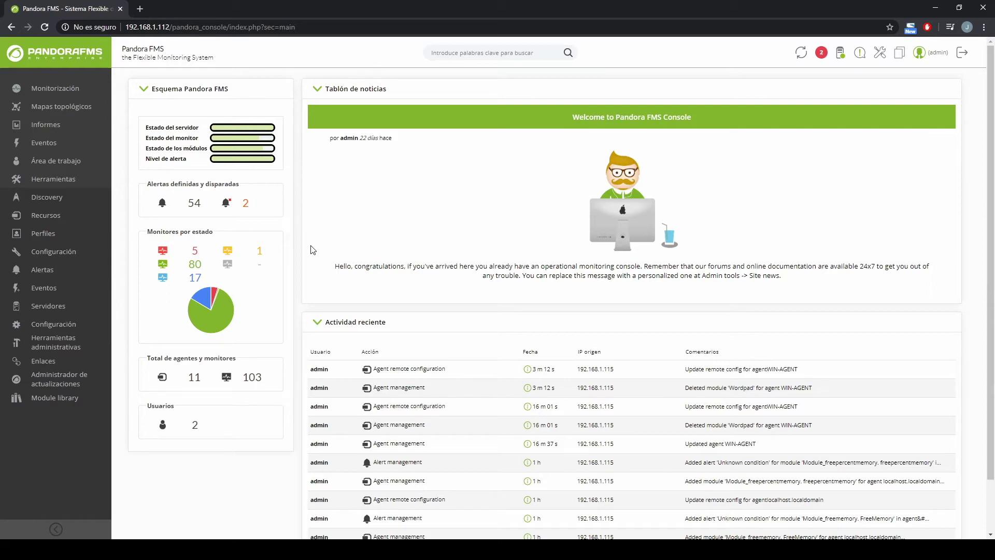
Step: Start creating a new data server module for the WIN-AGENT agent
mouse_move(94, 225)
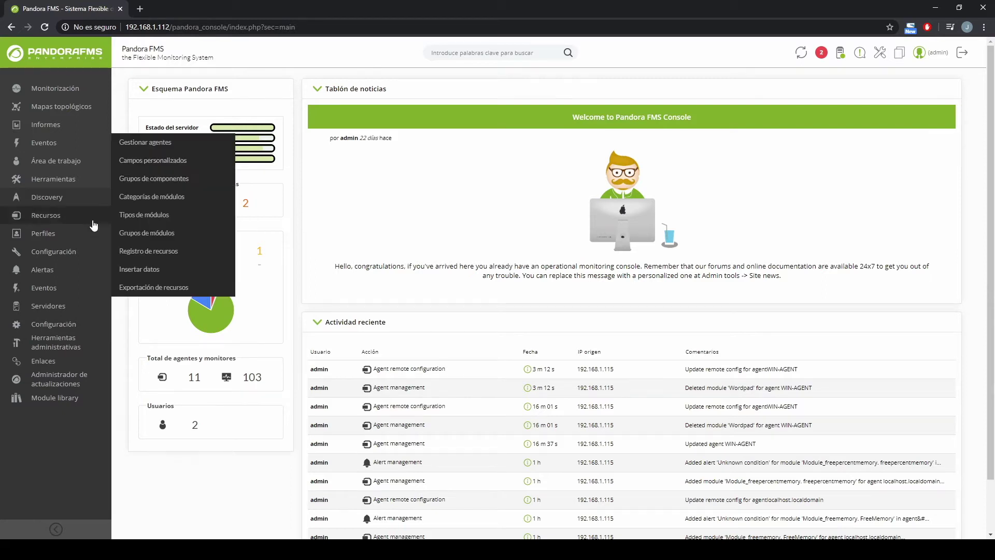
left_click(188, 149)
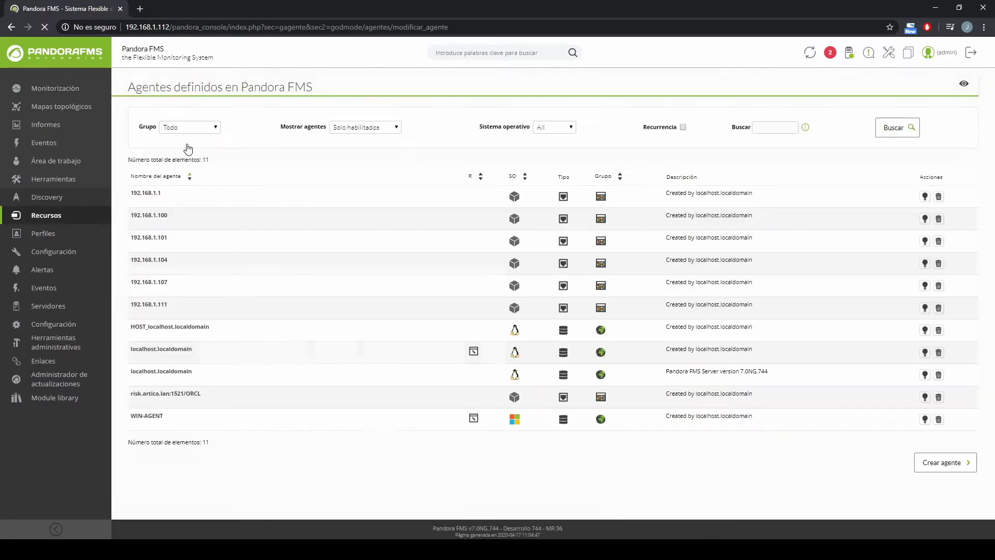
left_click(159, 416)
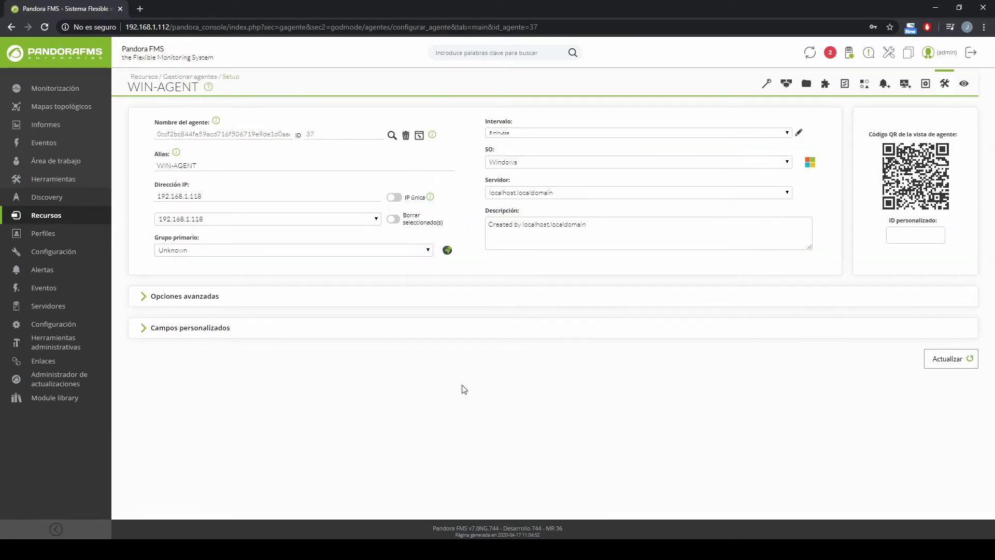
left_click(905, 86)
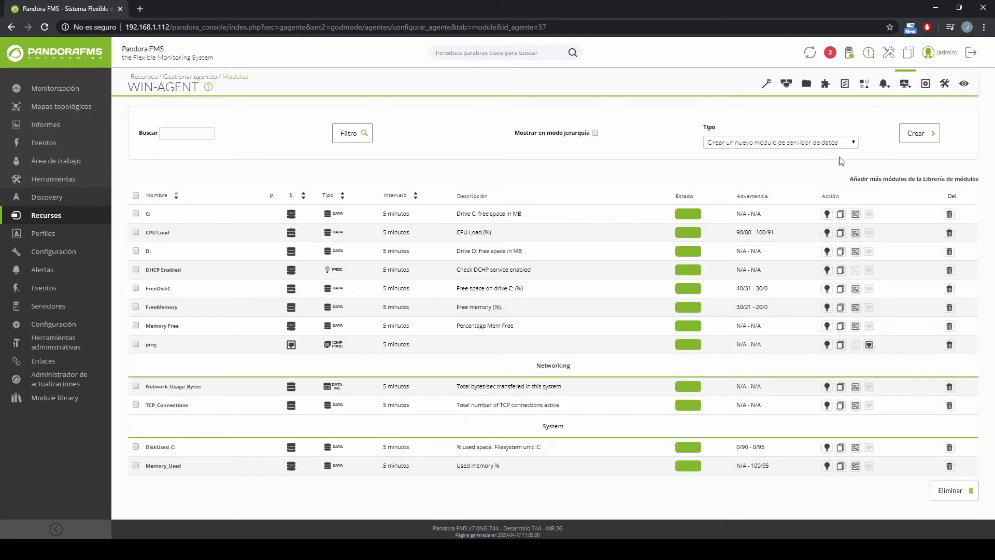
left_click(908, 140)
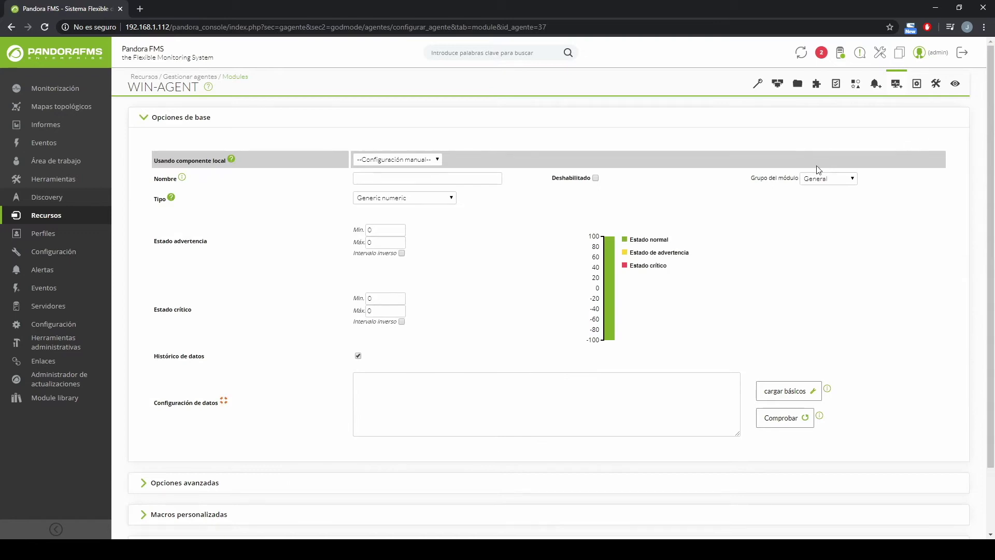
Step: Begin the module's data configuration with module_begin, module_name wordpad and module_type generic_proc
left_click(444, 383)
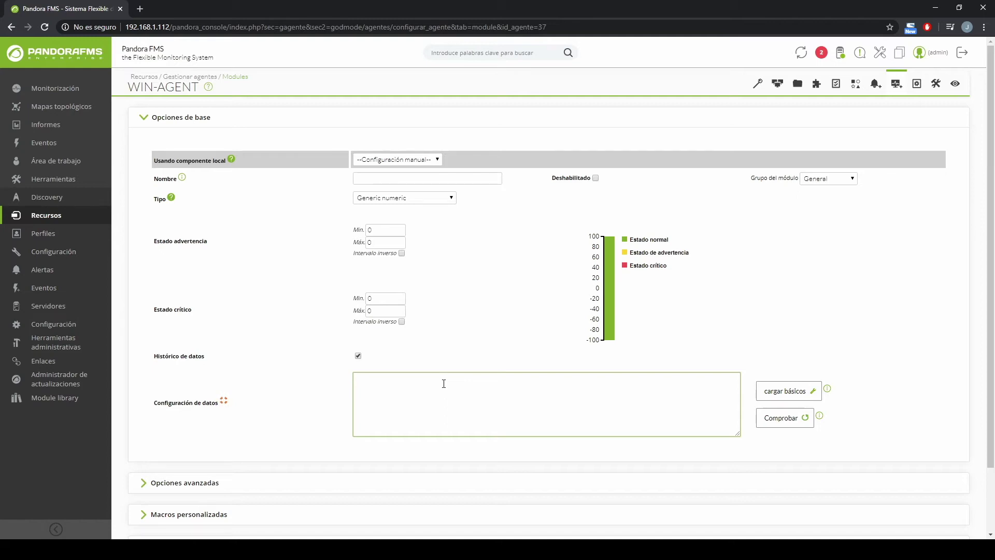
type("module_begin")
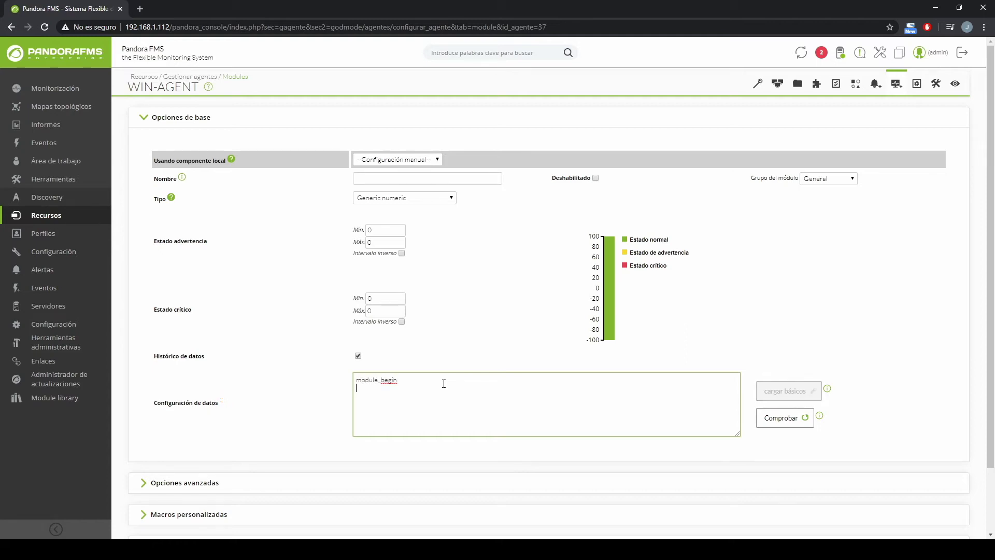
key("Return")
type("module_name wordpad ")
type("module_type gener")
type("ic_proc")
key("Return")
Step: Complete the data configuration with module_proc wordpad.exe, module_description Process Wordpad and module_end
type("module_proc wordpad.exe")
key("Return")
type("module_d")
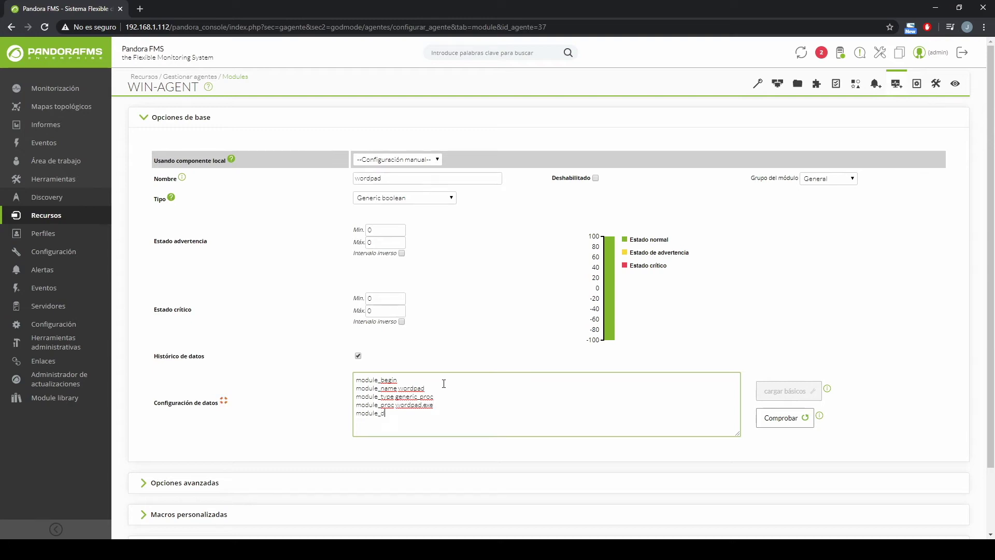
type("escription Process Wordpad")
key("Return")
type("module_end")
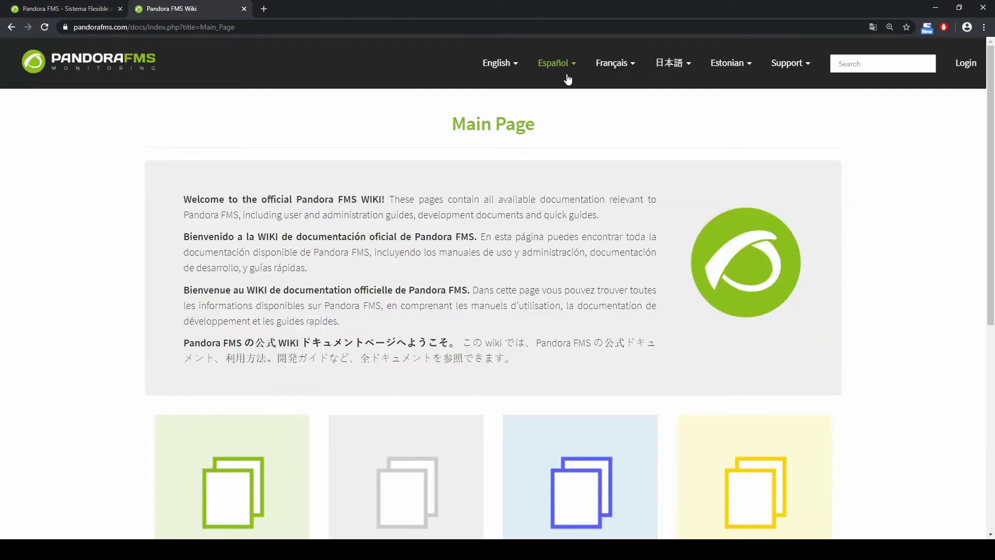
Step: Browse the Spanish documentation in the Pandora FMS Wiki
left_click(568, 73)
left_click(557, 95)
left_click_drag(993, 135, 993, 235)
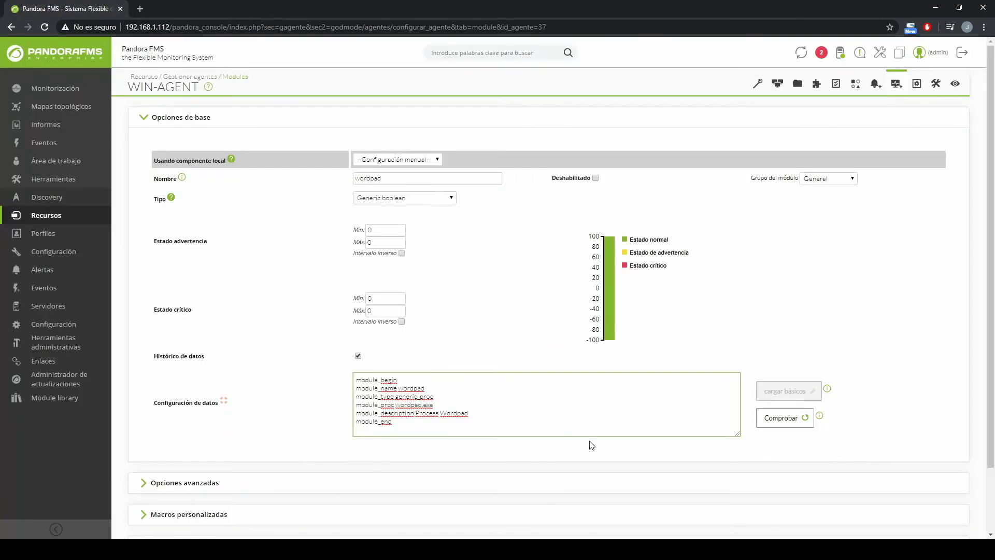
Step: Validate the data configuration and create the wordpad module
left_click(769, 424)
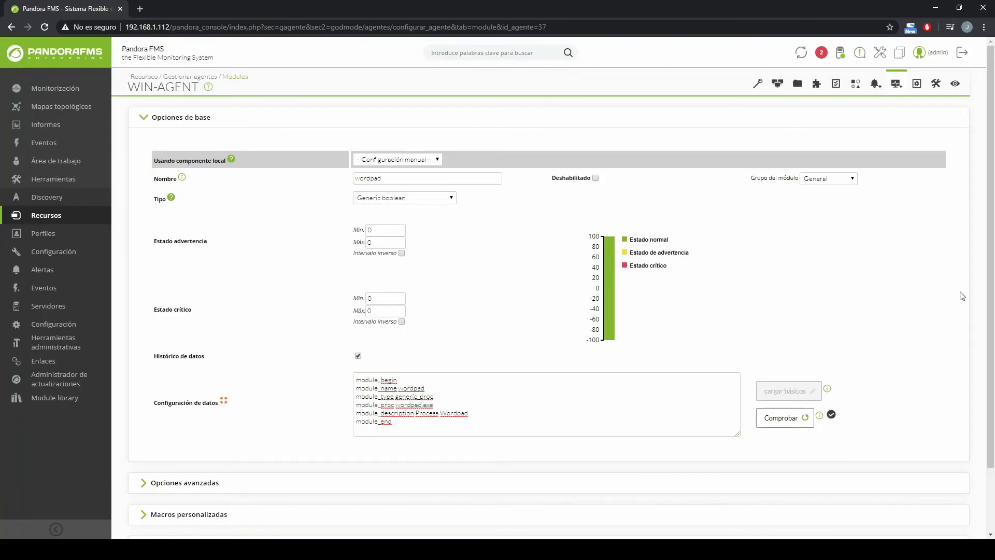
left_click_drag(993, 319, 993, 382)
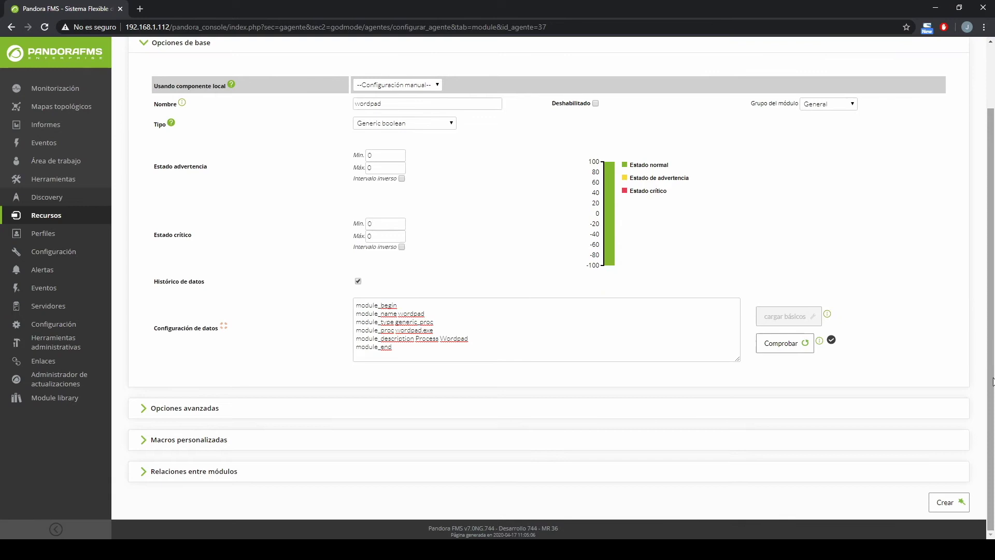
left_click(947, 504)
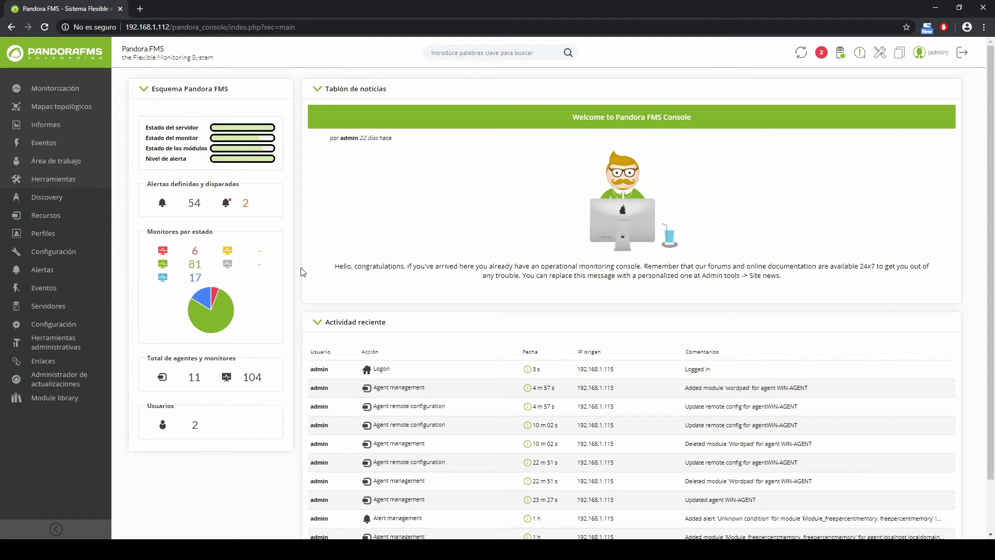
Step: Open the remote configuration of the WIN-AGENT agent from the agent management list
mouse_move(96, 221)
left_click(164, 147)
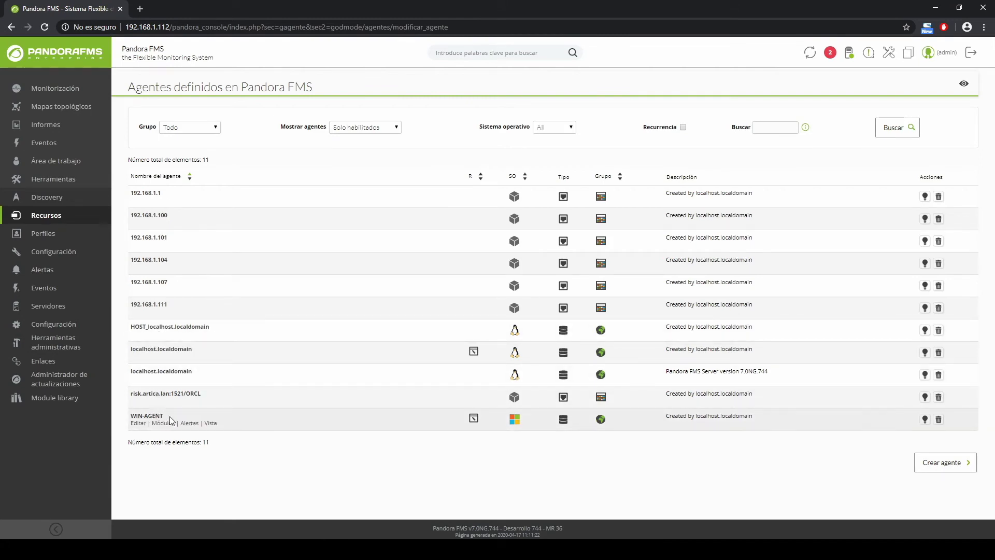
left_click(475, 421)
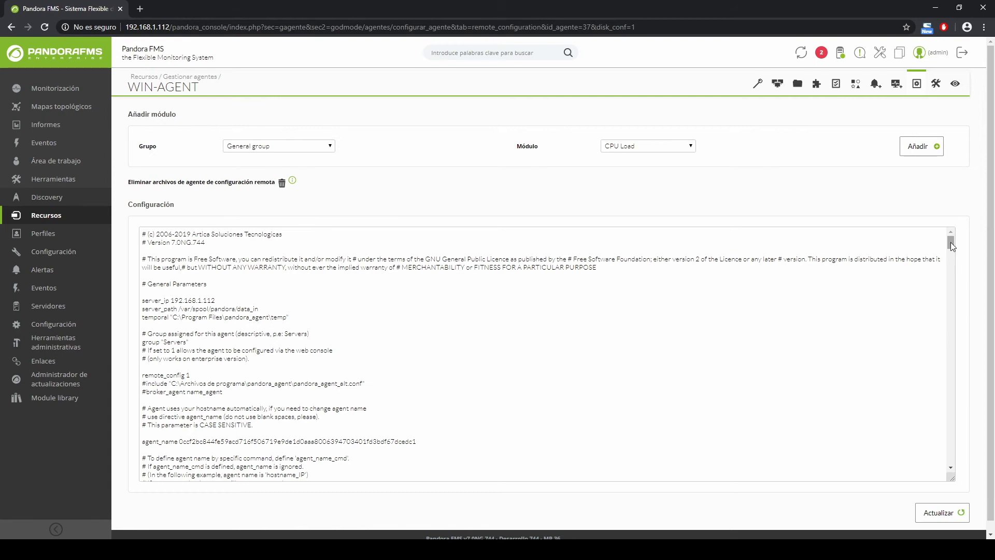
Step: Go to the wordpad module block at the end of the agent configuration and update the configuration
left_click_drag(951, 241, 956, 492)
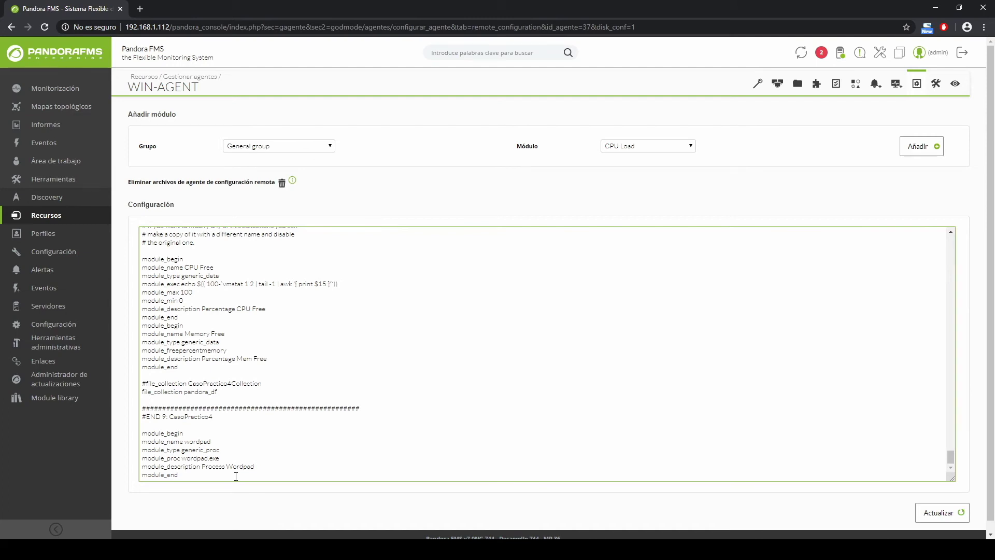
mouse_move(184, 476)
left_mouse_down()
mouse_move(141, 433)
mouse_move(199, 477)
left_mouse_up()
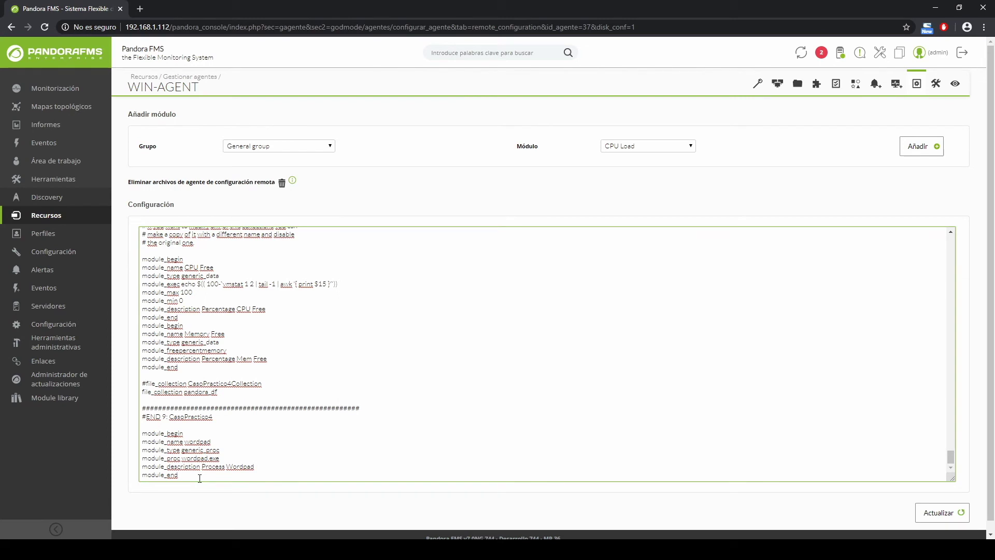
left_click(943, 514)
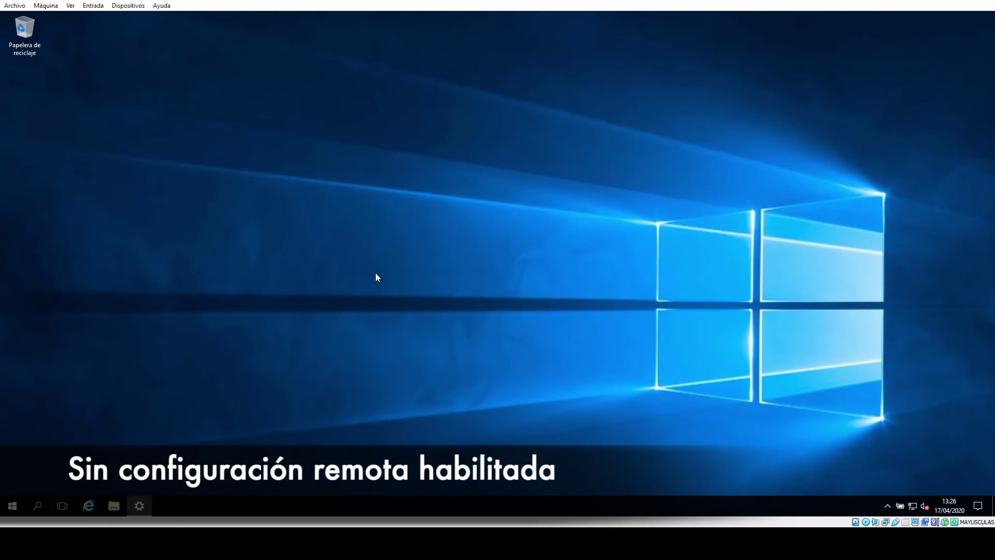
Step: Open the Windows command prompt as administrator on the agent machine
key("super")
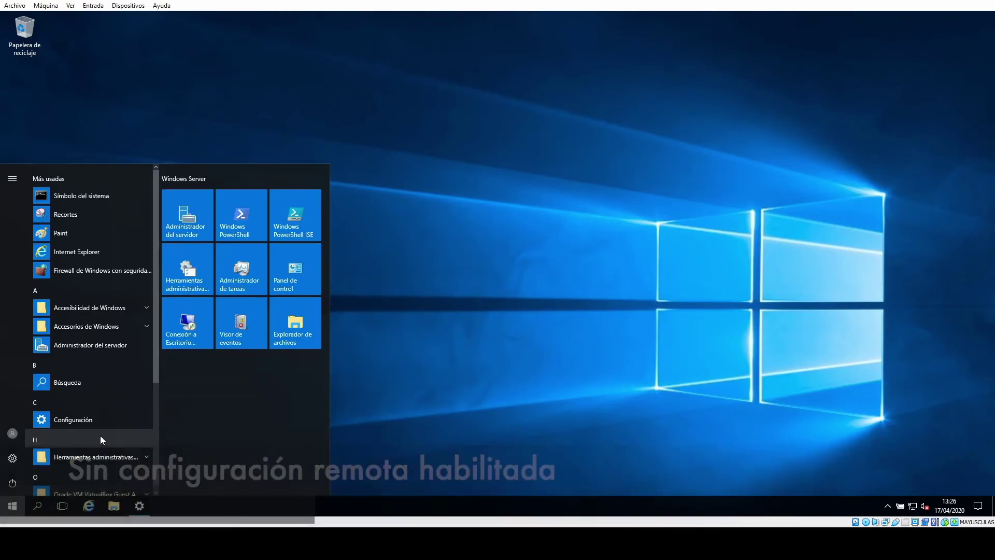
type("cmd")
right_click(110, 201)
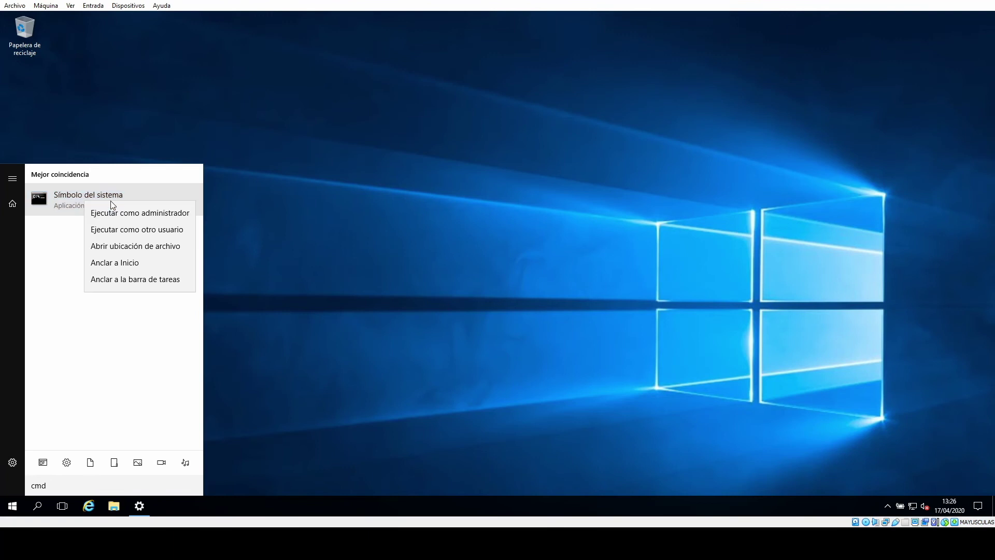
left_click(117, 210)
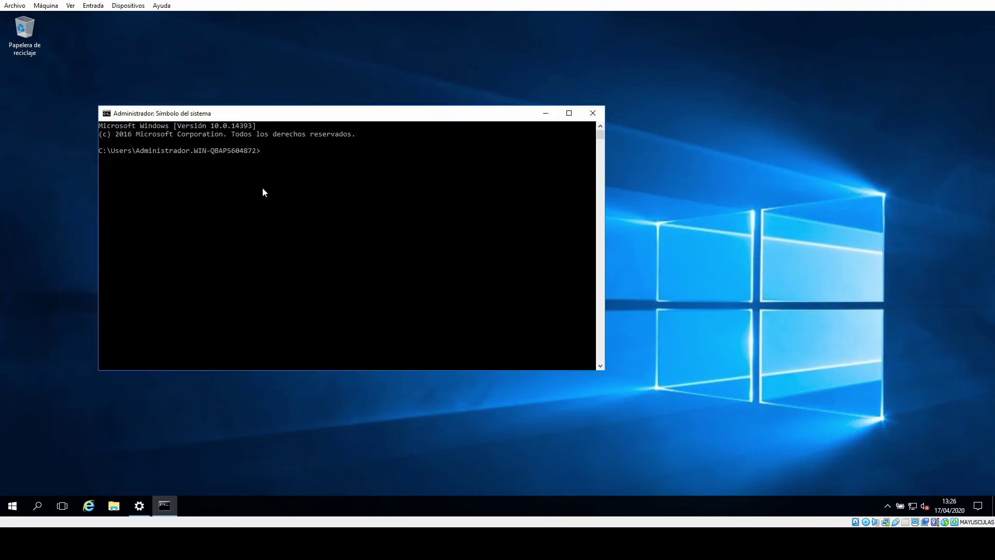
Step: Change the working directory to C:\Program Files\pandora_agent
type("cd..")
key("Return")
type("cd..")
key("Return")
type("cd Pr")
key("Tab")
type("\\pa")
key("Tab")
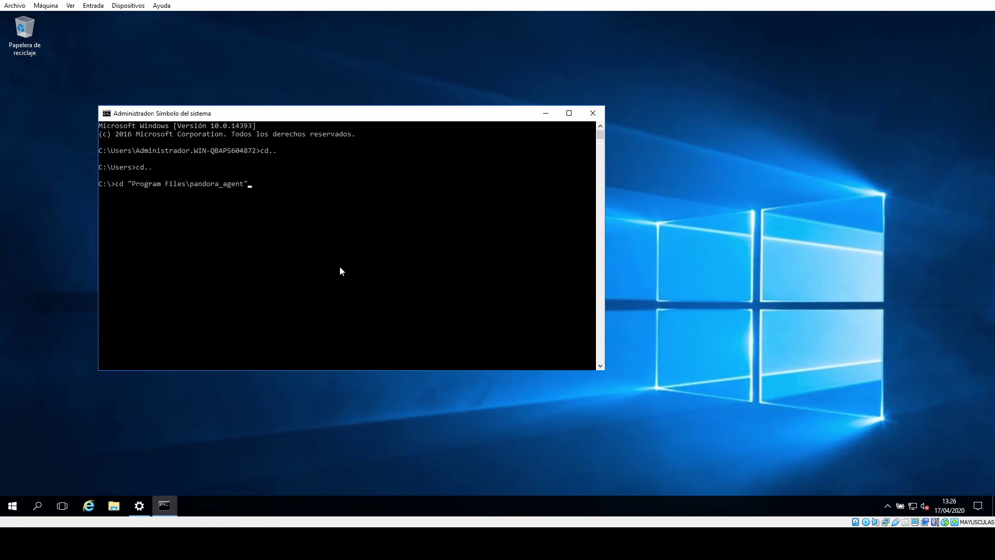
key("Return")
Step: Open the pandora_agent.conf file from the command prompt
type("pan")
key("Tab")
key("Tab")
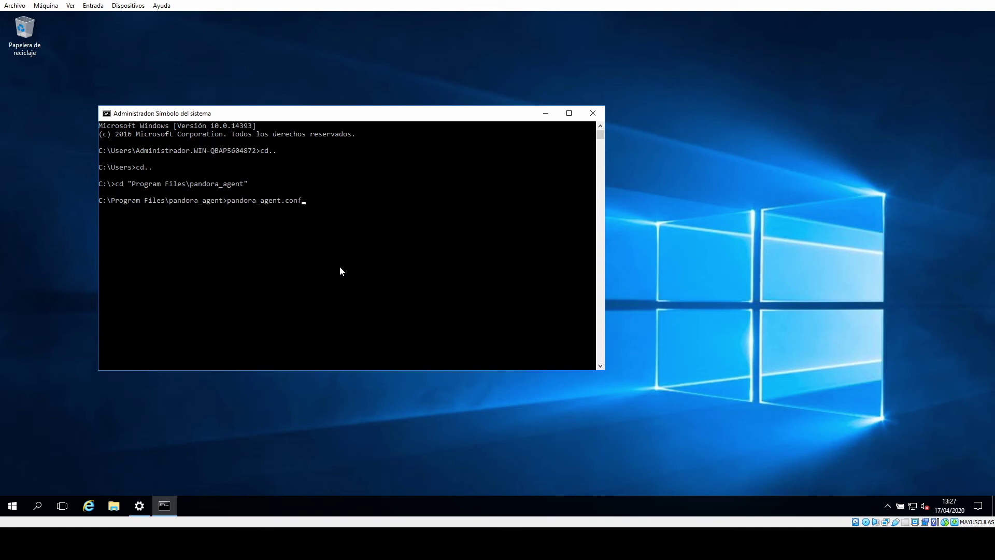
key("Return")
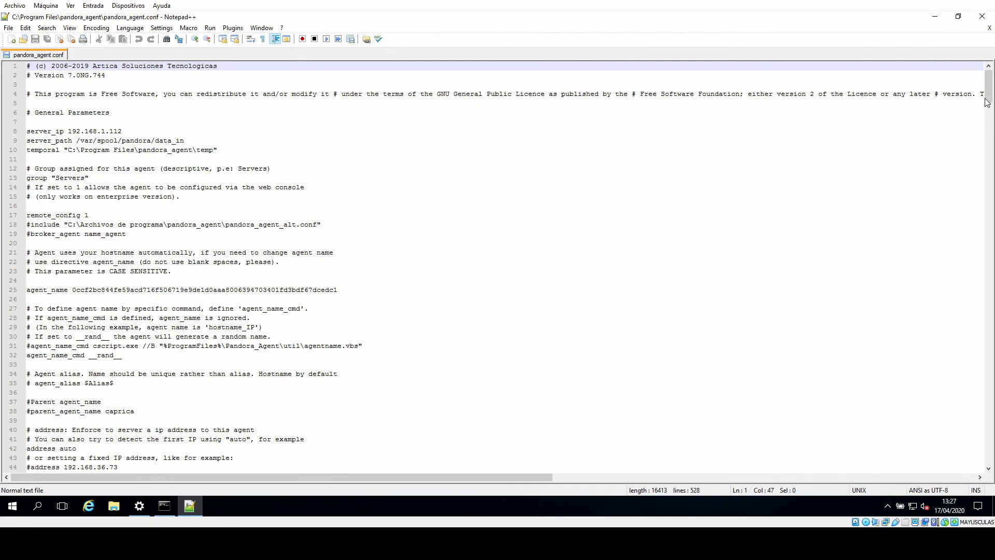
Step: Add about twenty blank lines at the end of pandora_agent.conf, below the last separator line
left_click_drag(990, 95, 990, 452)
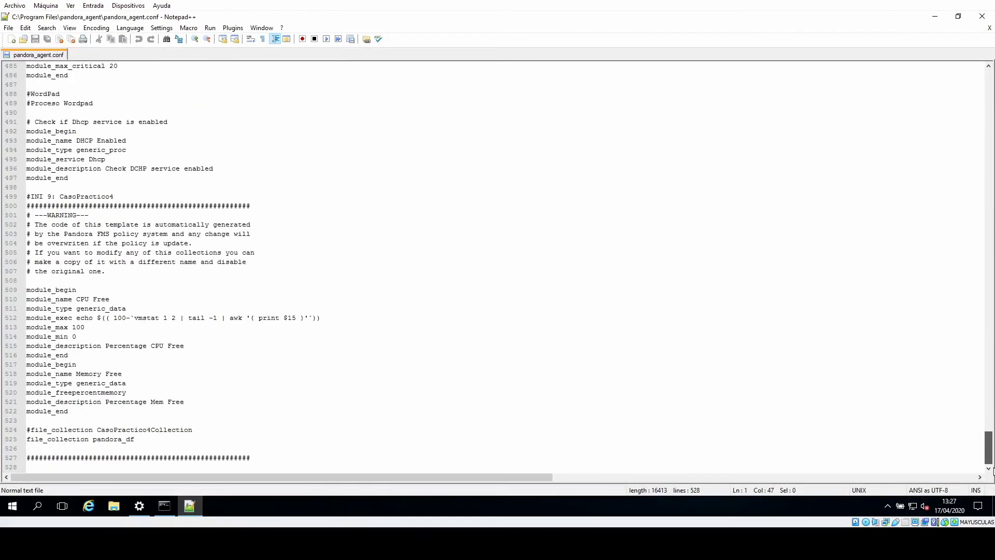
left_click(293, 454)
key("Return")
key("Return")
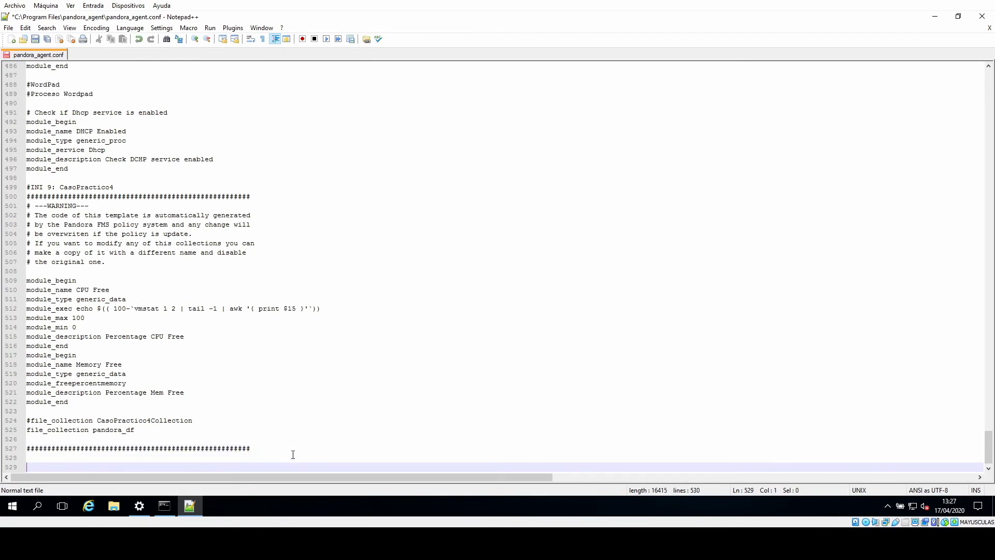
key("Return")
key("Return")
key("Return")
key("Return")
key("Return")
key("Return")
key("Return")
key("Return")
key("Return")
key("Return")
key("Return")
key("Return")
key("Return")
key("Return")
key("Return")
key("Return")
key("Return")
key("Return")
key("Return")
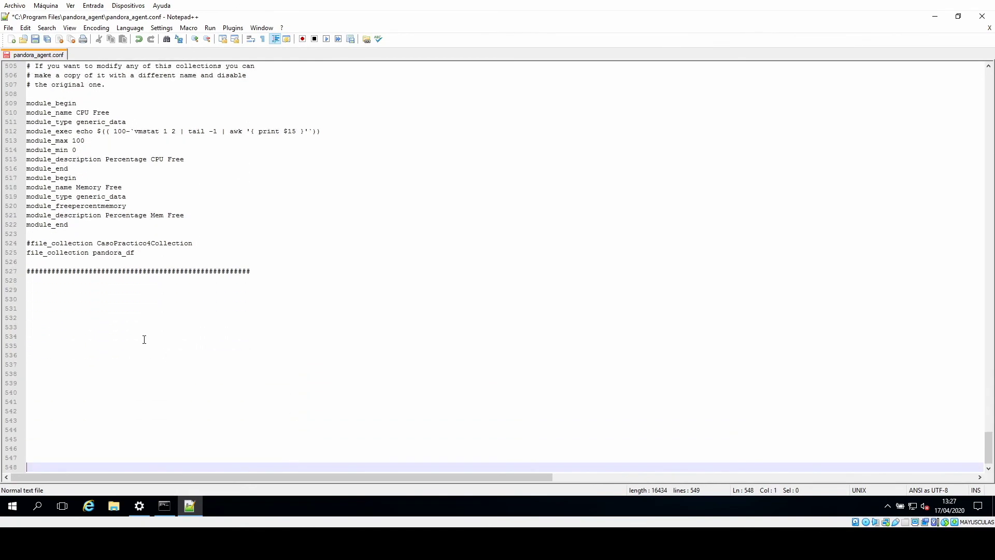
Step: Start a module block on line 529 with module_begin, module_name wordpad and module_type generic_proc
left_click(57, 291)
type("module_begin")
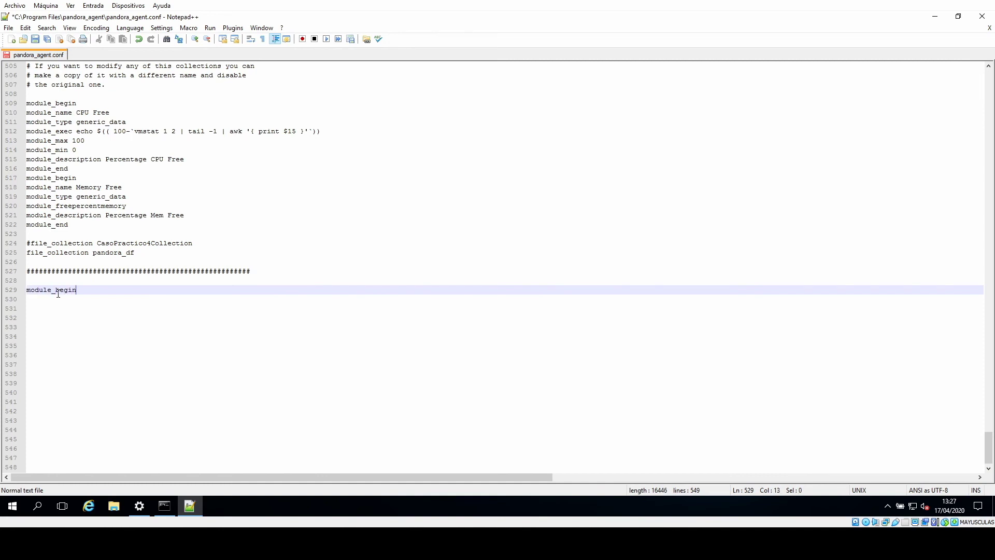
key("Return")
type("module_name wordpad")
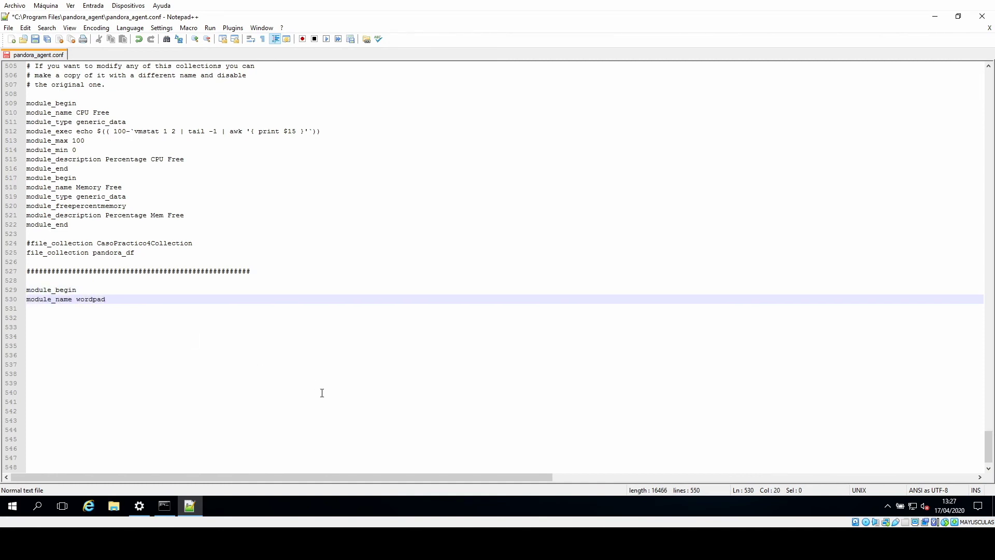
key("Return")
type("module_type generic_proc")
key("Return")
Step: Finish the module block with module_proc wordpad.exe, module_description Process Wordpad and module_end
type("module_")
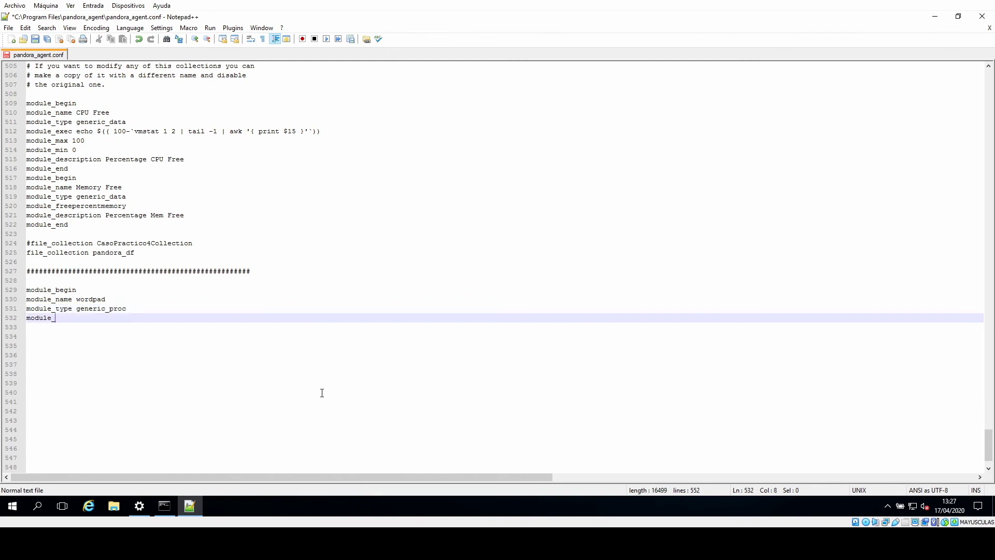
type("proc wordpad.exe")
key("Return")
type("module_descript")
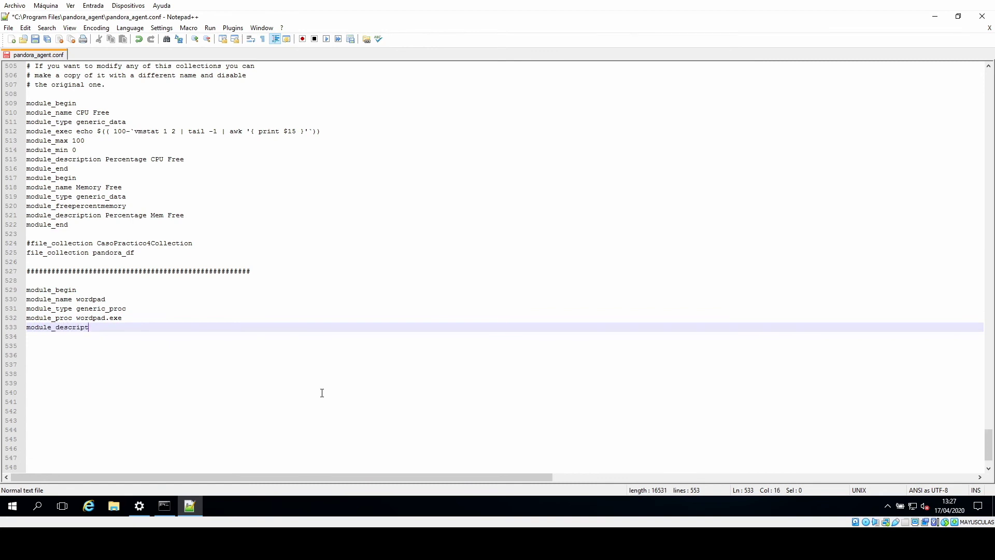
type("ion Process Wordpad")
key("Return")
type("module_end")
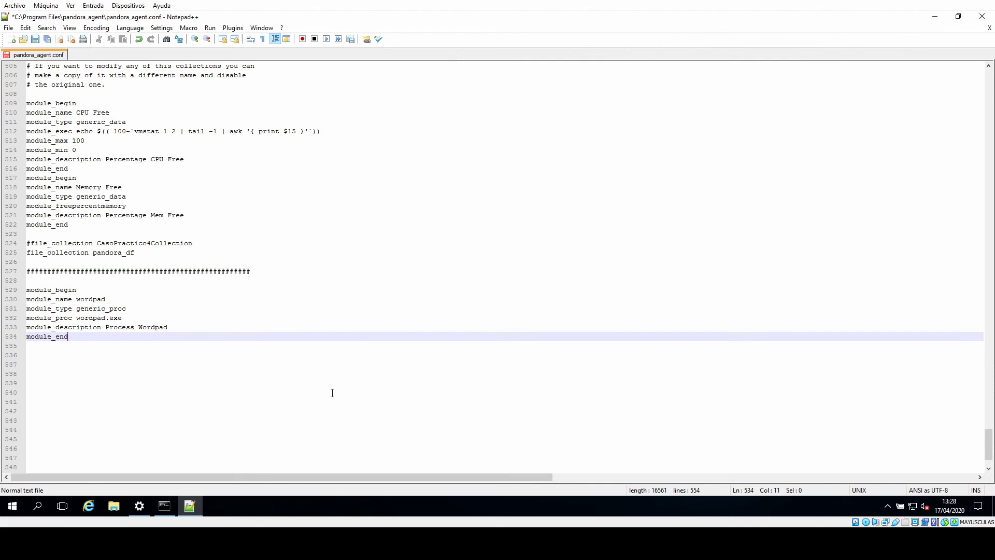
Step: Add a line break after the module block, then save pandora_agent.conf and close the editor
key("Return")
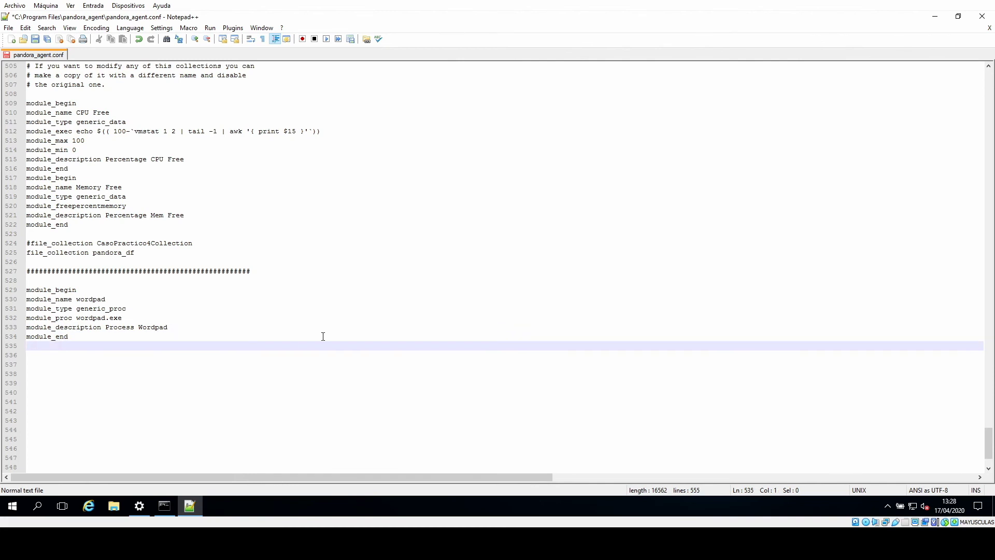
left_click(35, 39)
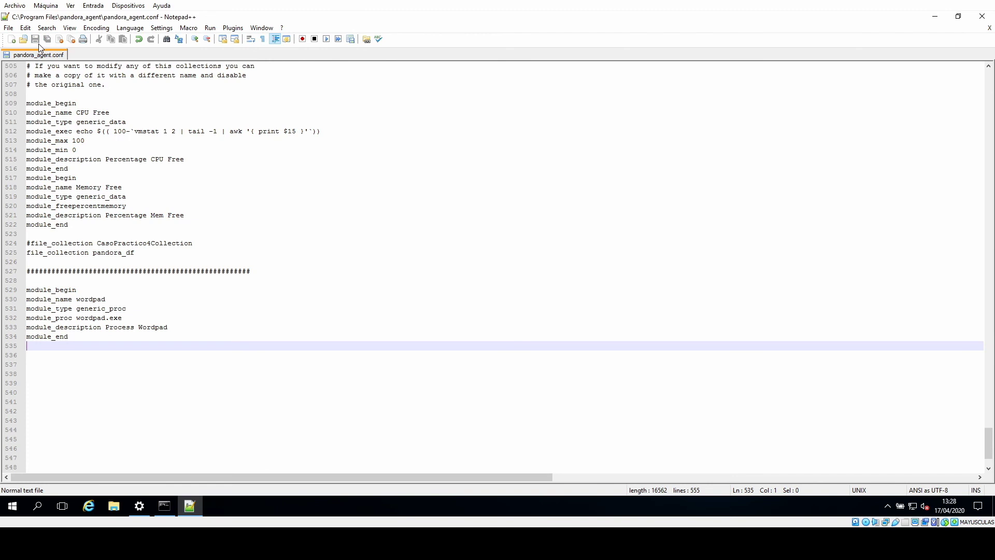
left_click(981, 17)
Step: Restart the agent service from the command prompt with net stop pandorafmsagent and net start pandorafmsagent
left_click(296, 234)
key("Escape")
type("net stop pan")
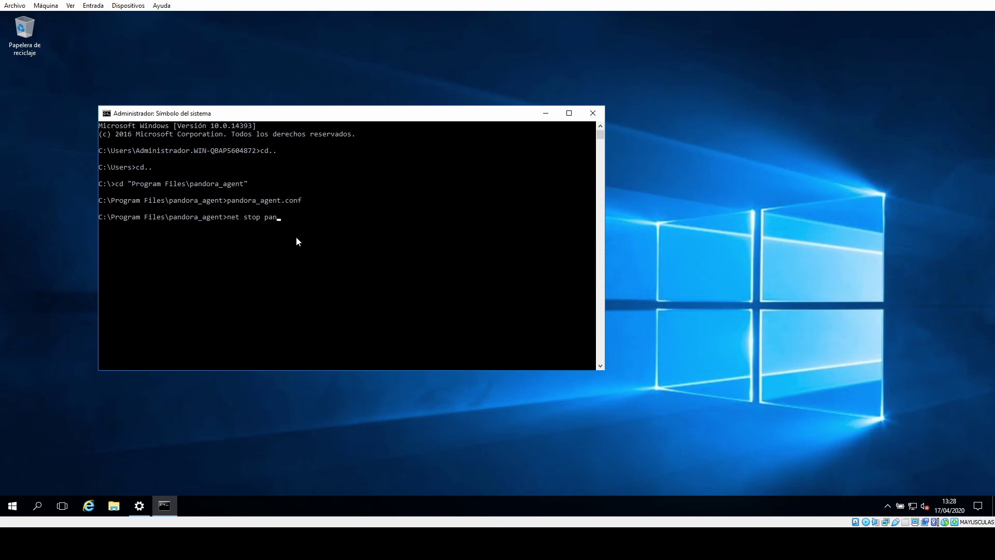
type("dorafmsagent")
key("Return")
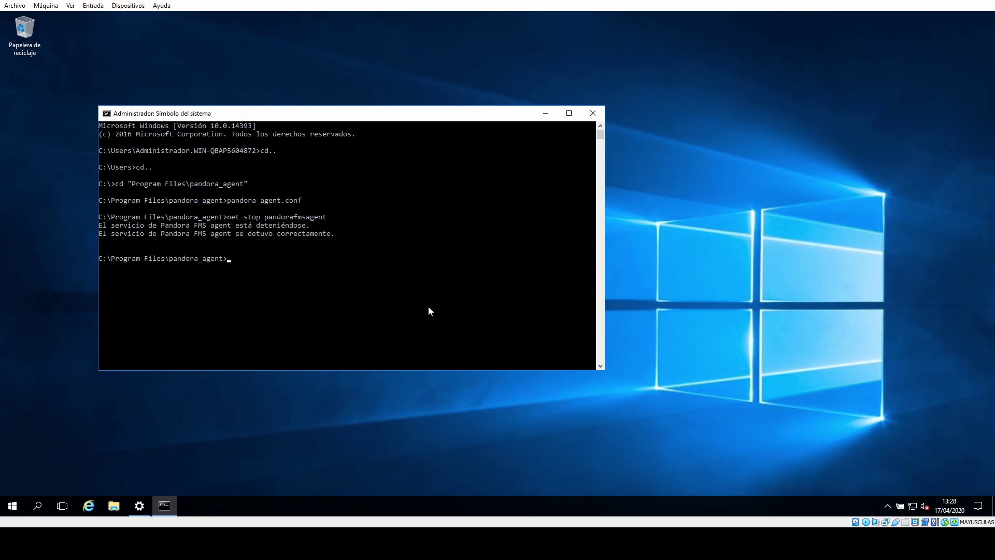
type("net start pandorafmsagent")
key("Return")
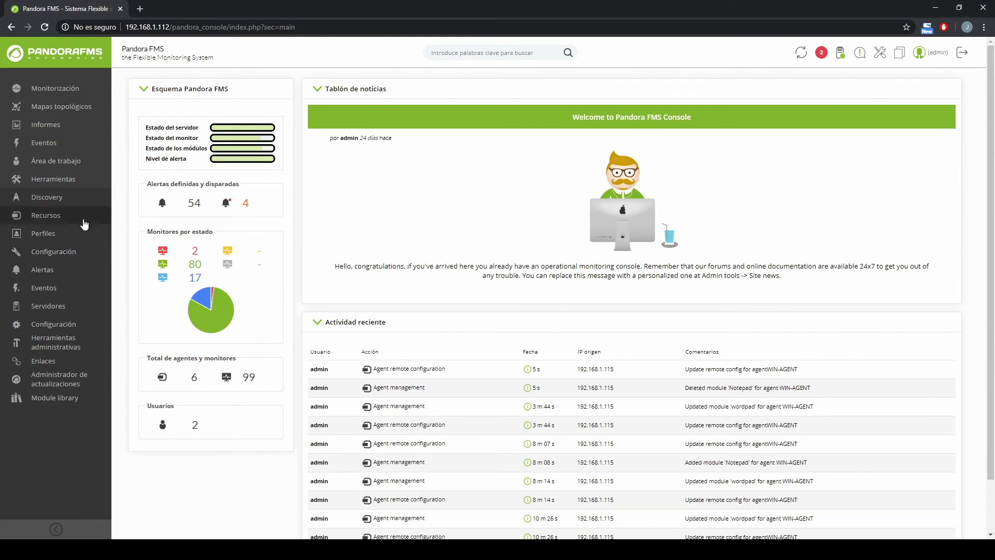
Step: In the Pandora FMS web console, open the WIN-AGENT agent's monitoring view and check the wordpad module in its module list
mouse_move(73, 214)
left_click(144, 145)
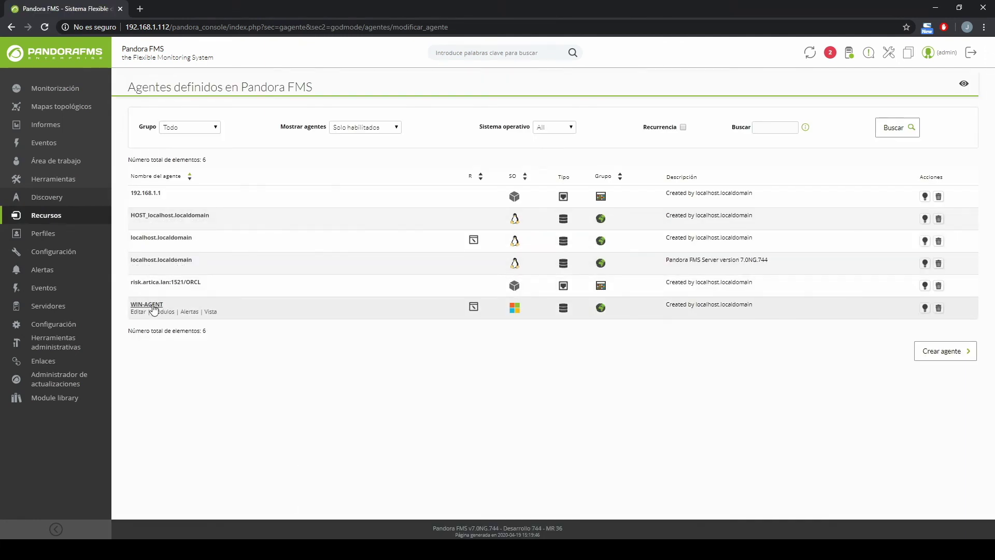
left_click(137, 311)
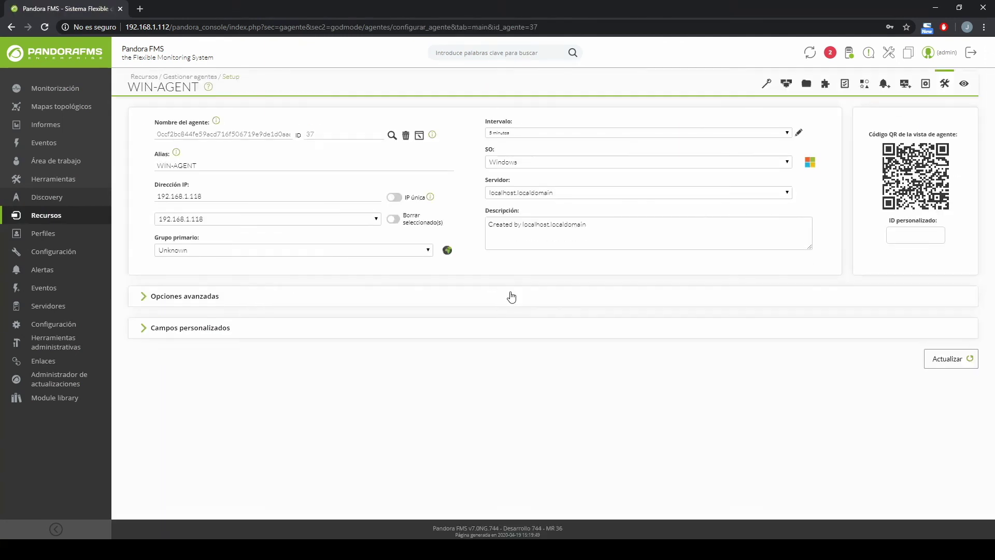
left_click(964, 83)
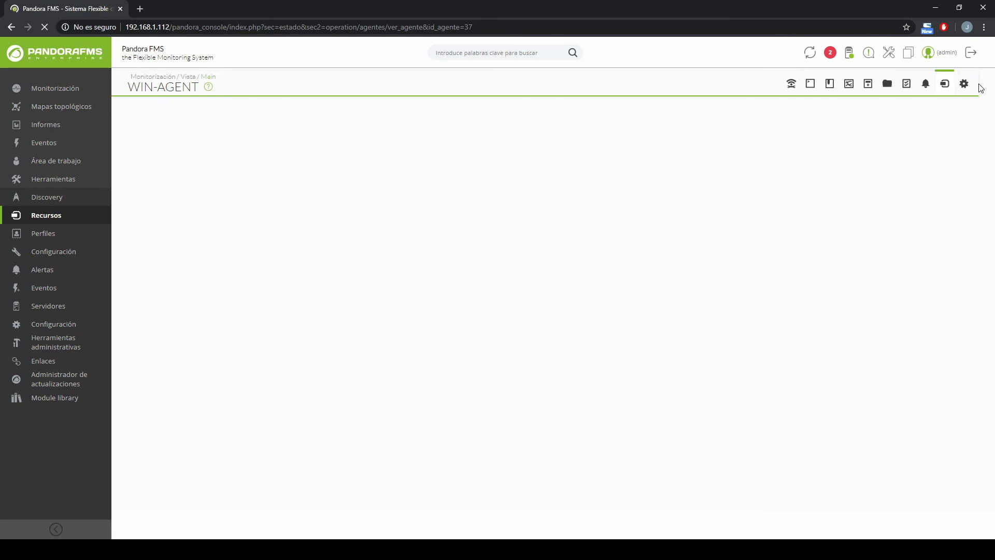
scroll(991, 104, "down", 1)
left_click_drag(991, 103, 992, 259)
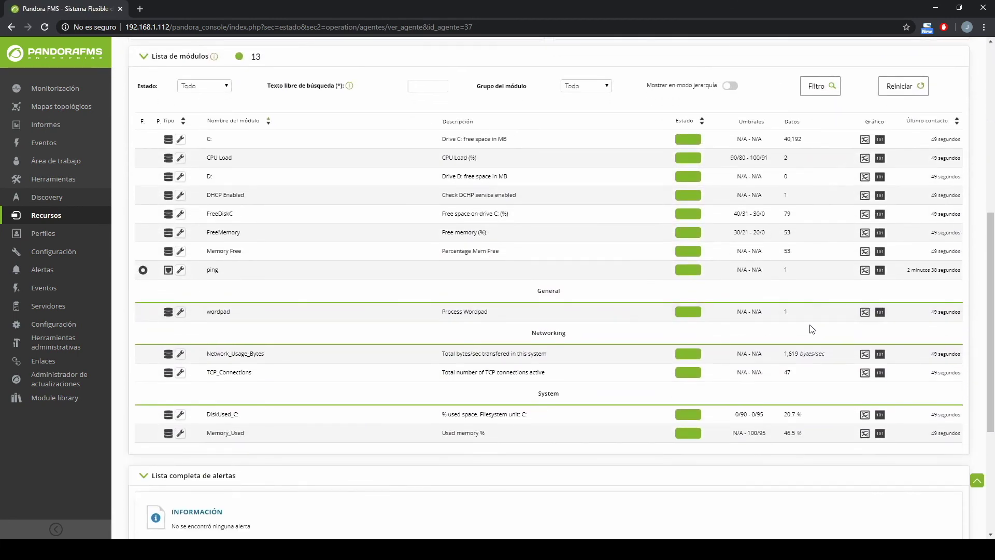